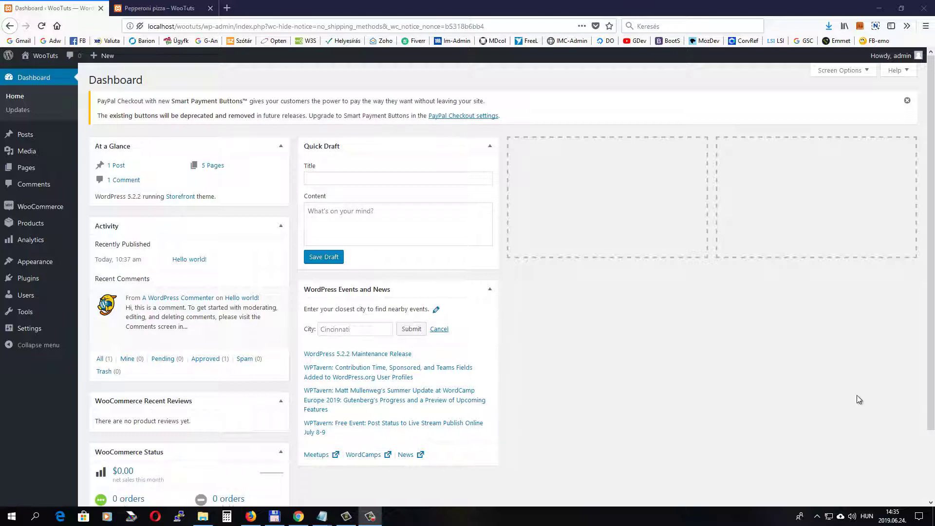
- Open WooCommerce Settings to the General page with the New York 10003 store address
key(alt+Tab)
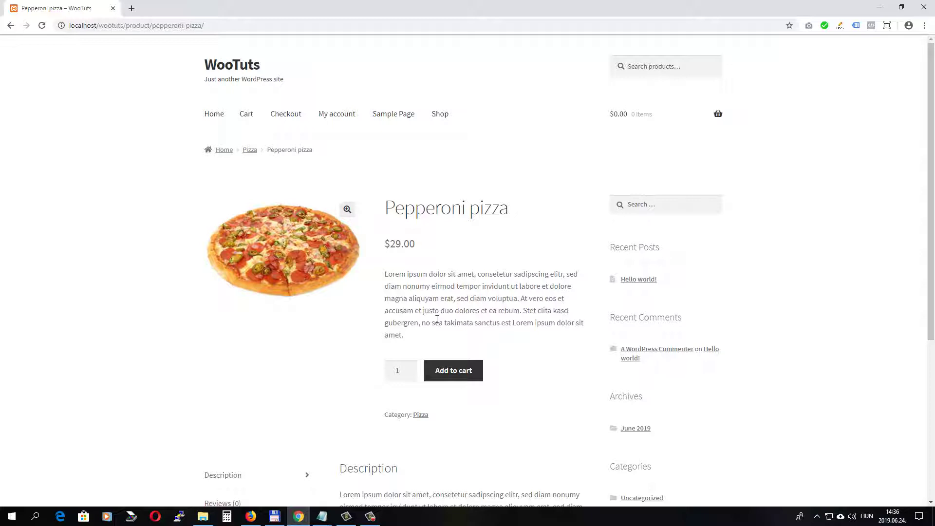
key(alt+Tab)
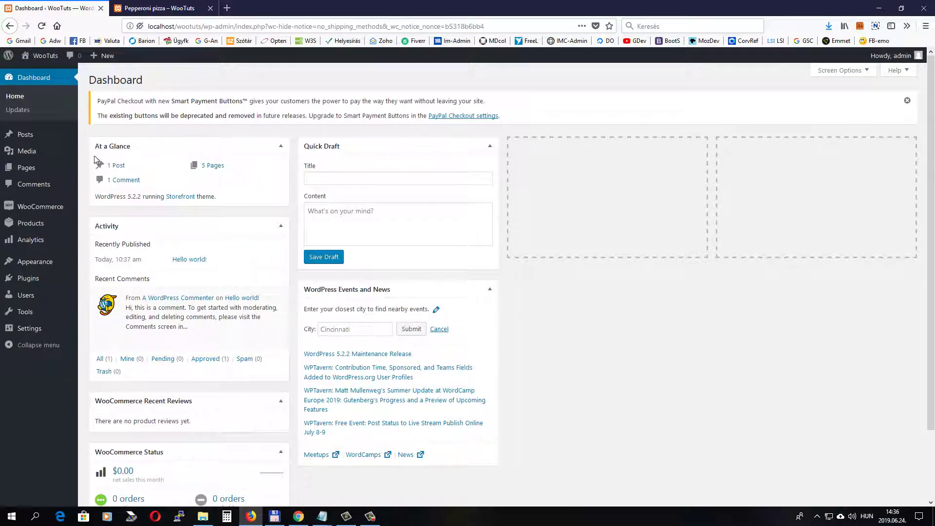
mouse_move(40, 209)
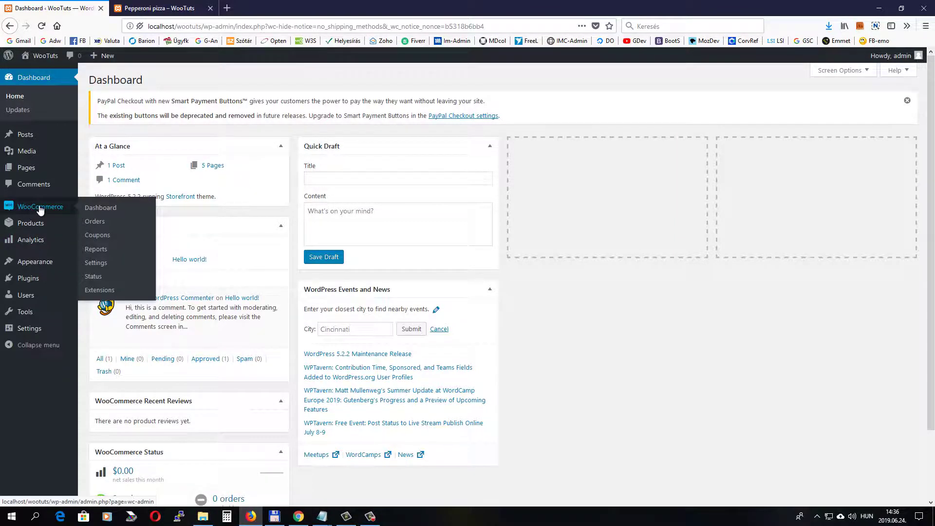
click(98, 264)
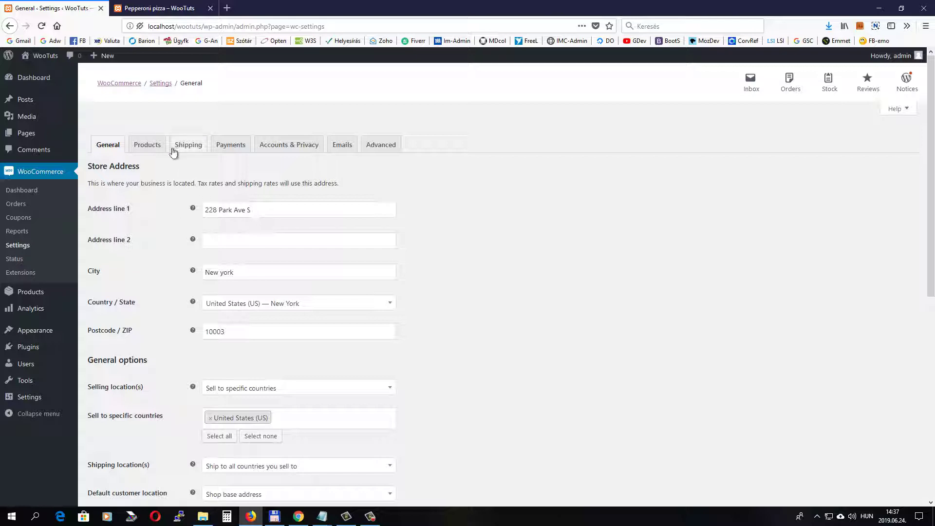
- Switch to the Shipping settings to see the empty shipping zones list
click(193, 147)
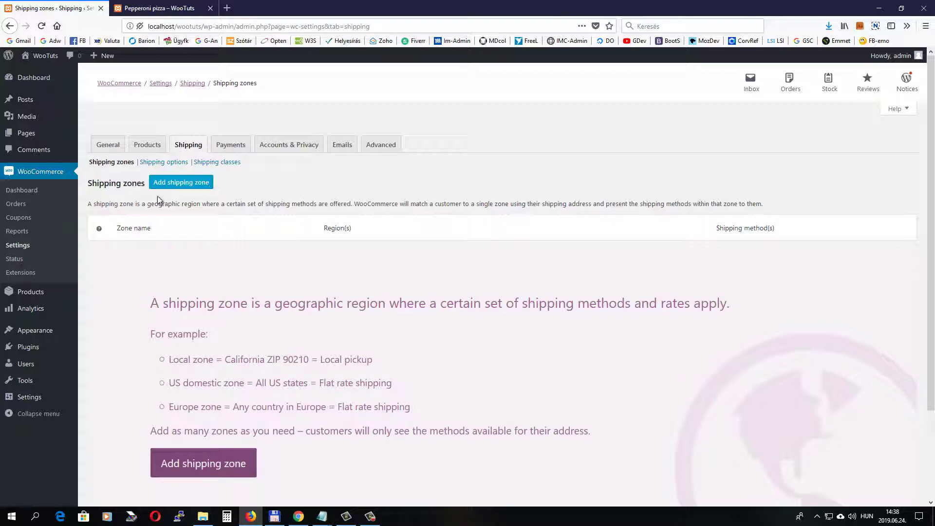
- Add a zone named 'New York Free Shipping' with region New York, United States (US)
click(177, 185)
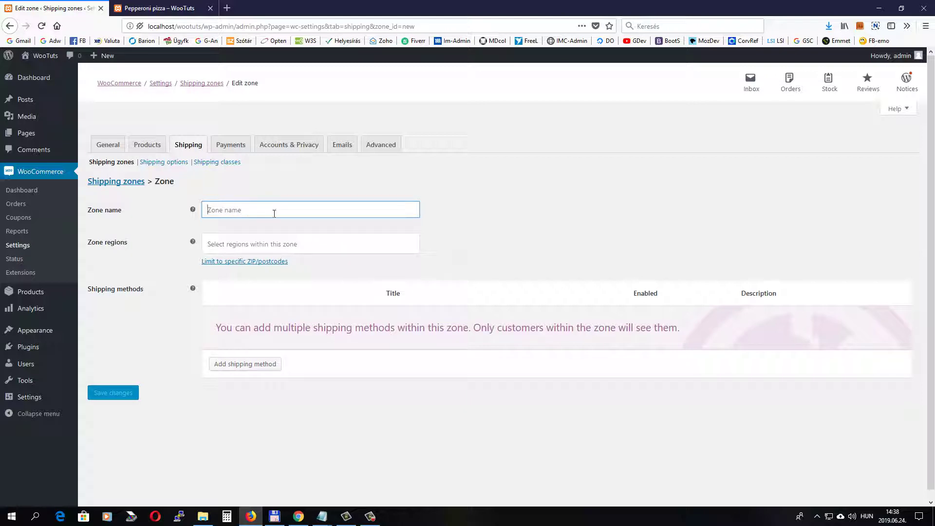
text(New York Free Shipping)
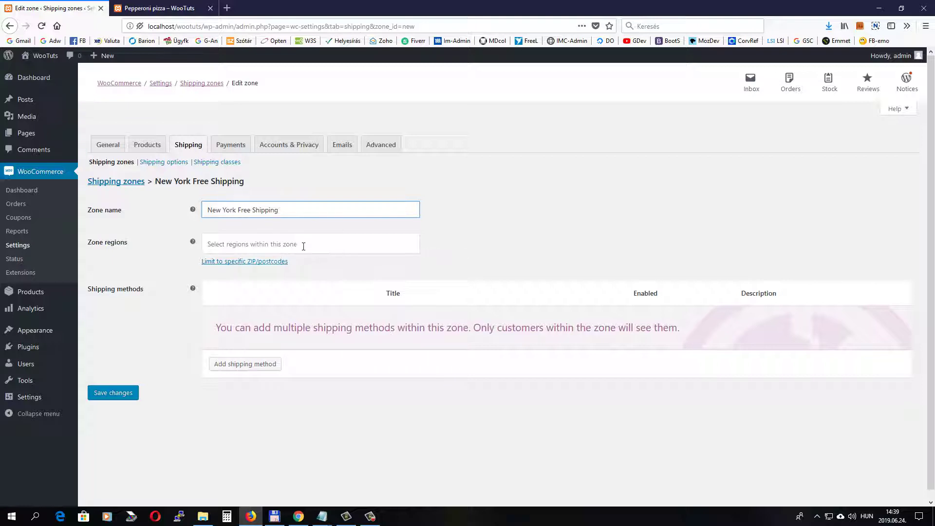
click(256, 247)
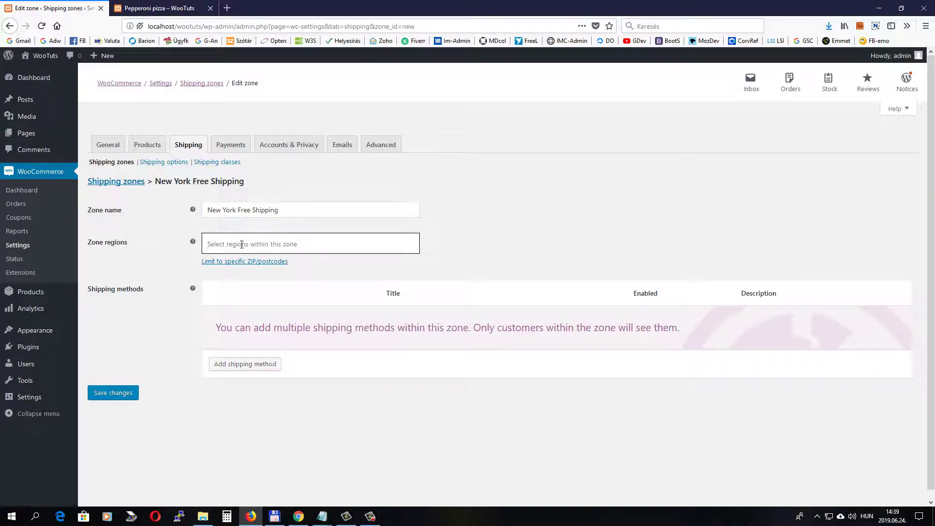
text(New)
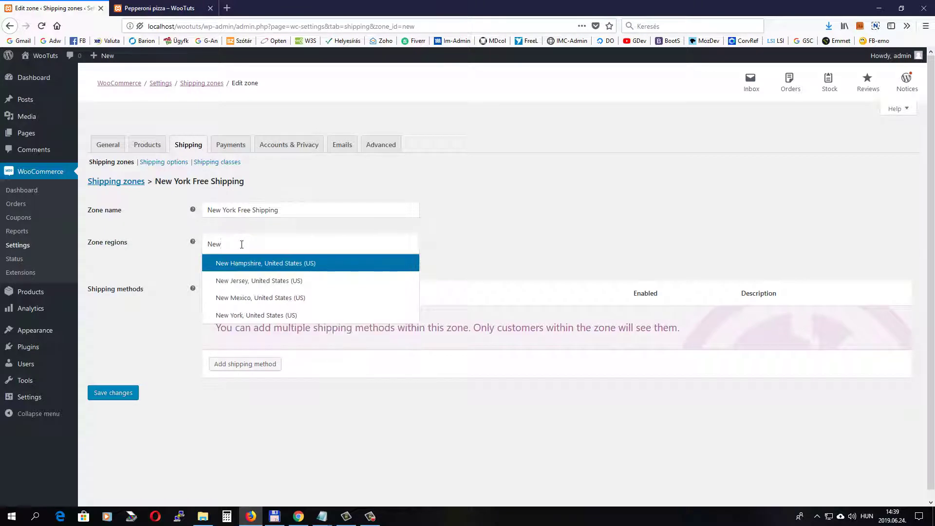
click(250, 315)
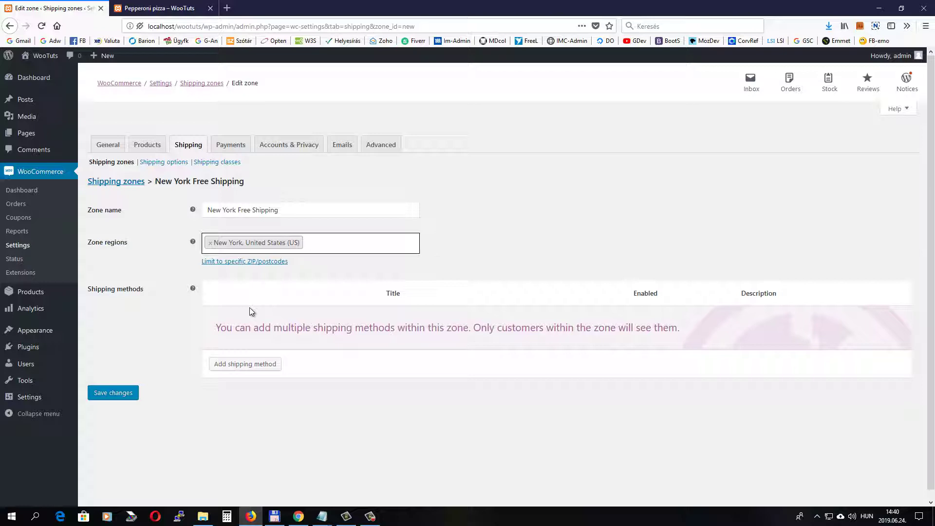
click(252, 309)
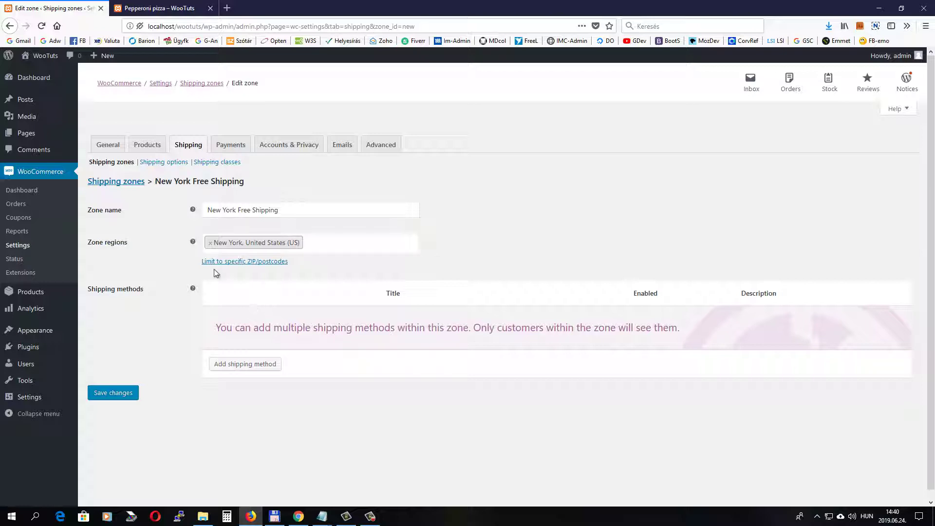
- Limit the New York Free Shipping zone to postcode 10003 and save the zone
click(247, 263)
click(245, 266)
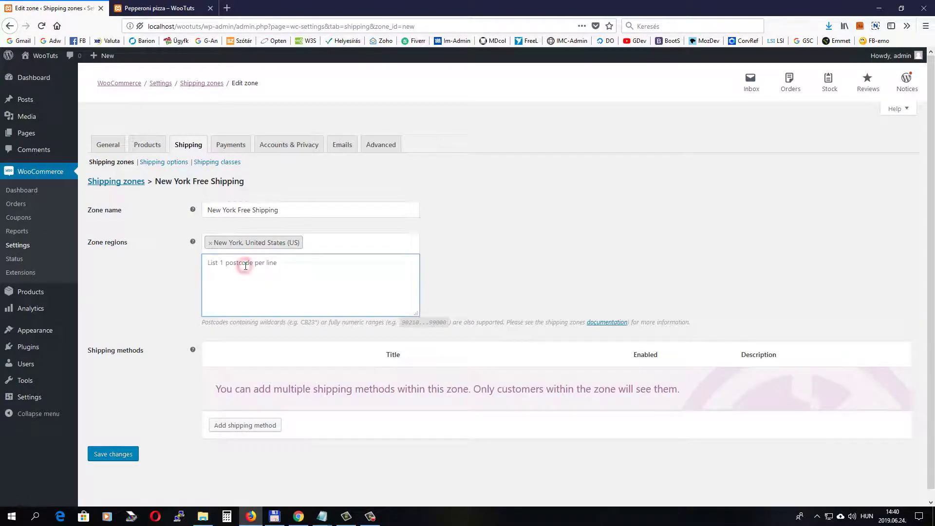
text(10003)
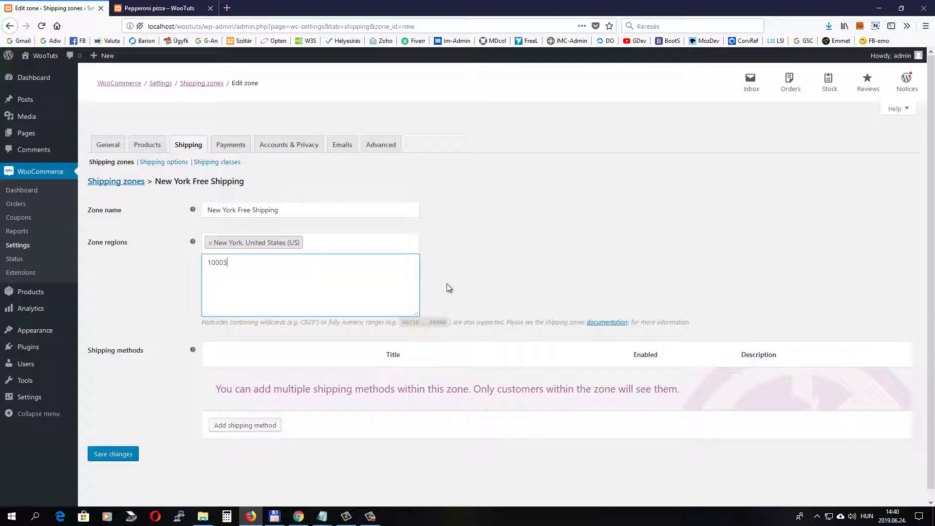
double_click(244, 265)
key(ctrl+c)
key(BackSpace)
key(ctrl+v)
click(170, 407)
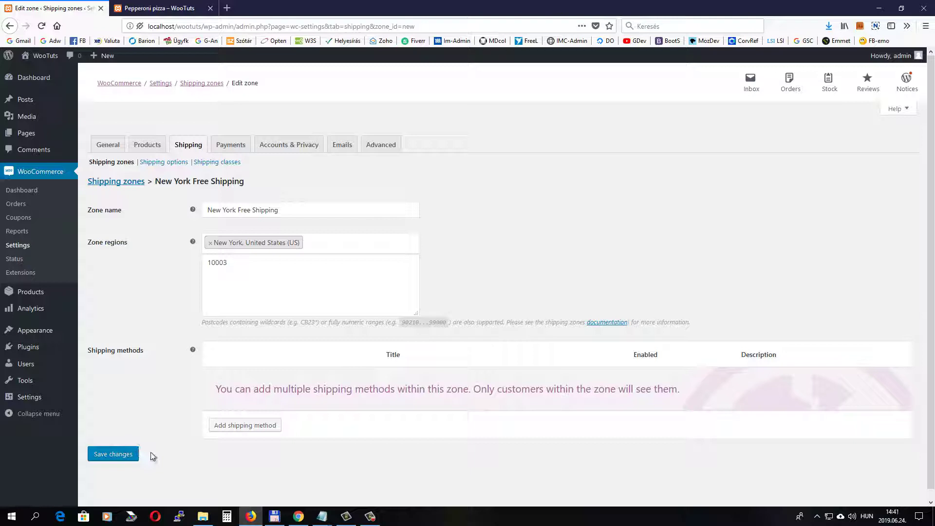
click(121, 454)
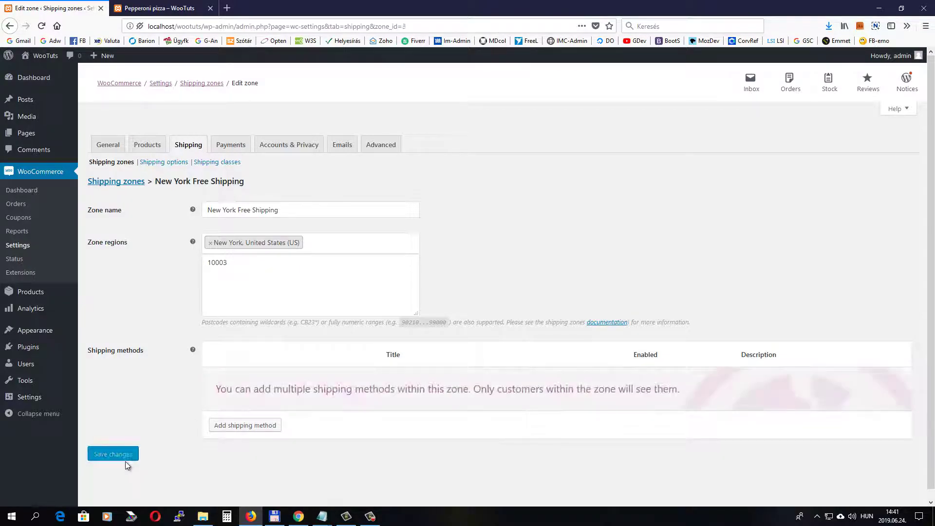
- Add a Free shipping method to the New York Free Shipping zone and open its settings
click(256, 426)
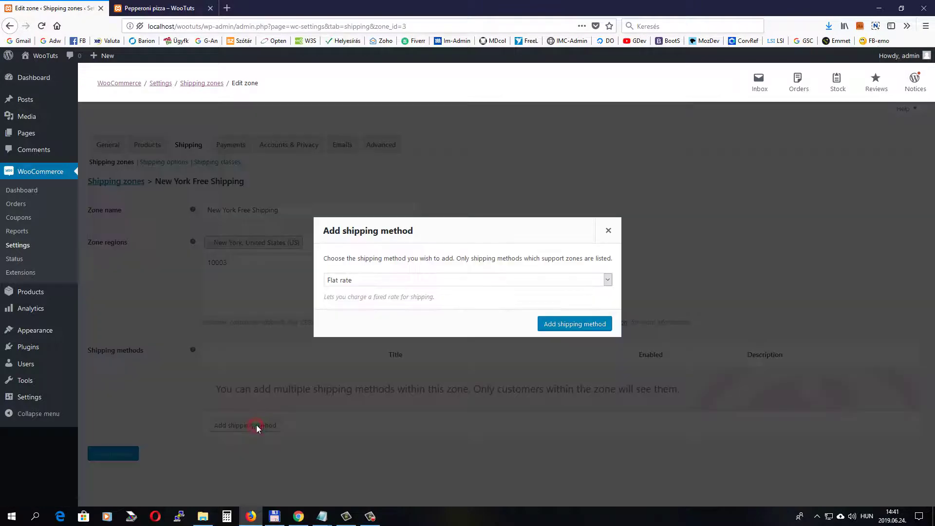
click(372, 281)
click(361, 305)
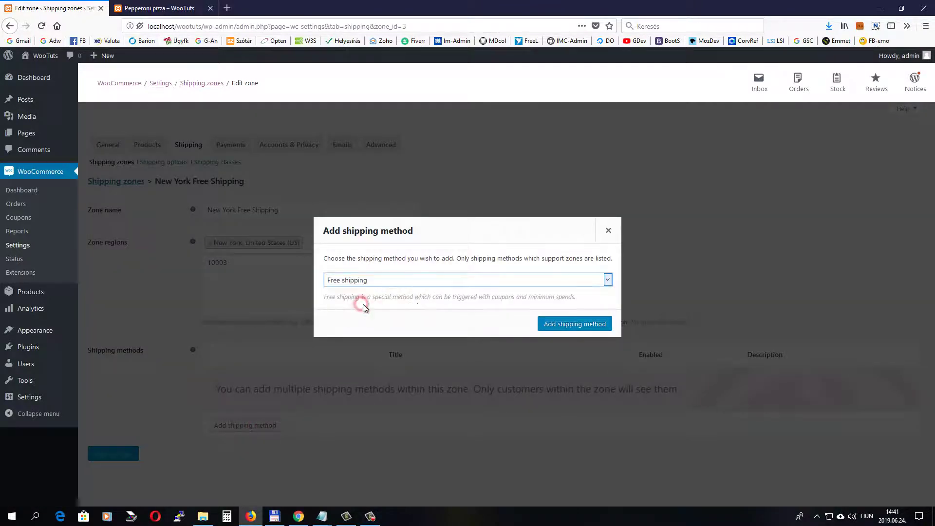
click(578, 326)
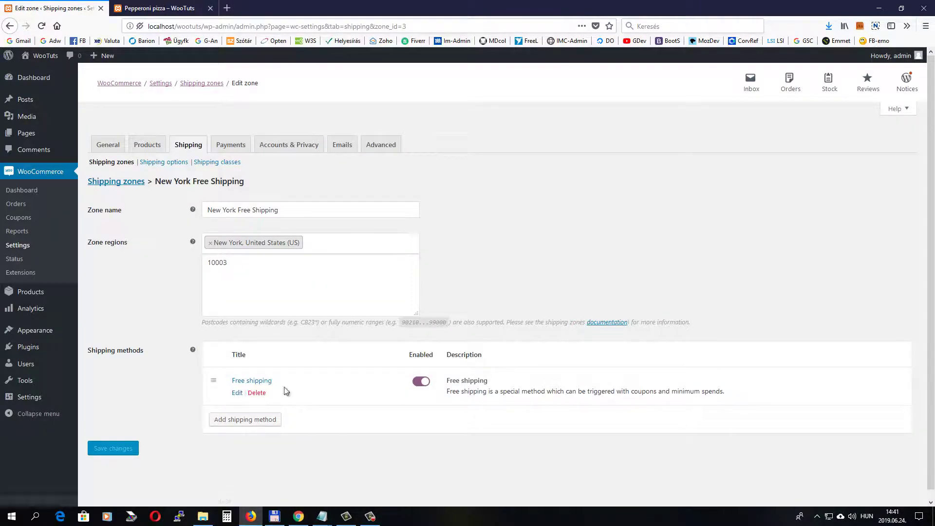
click(236, 392)
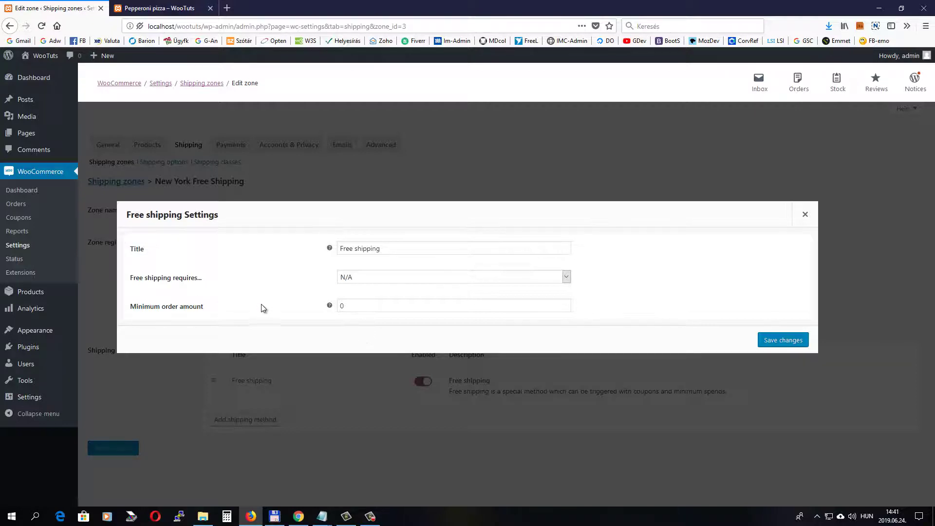
- Keep Free shipping requiring N/A with a 0 minimum order amount and save
double_click(360, 306)
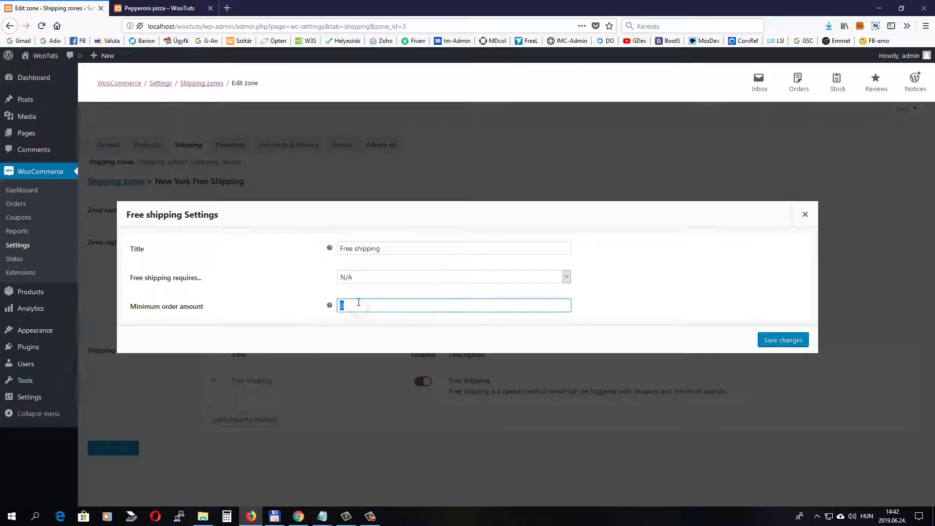
click(272, 282)
click(365, 277)
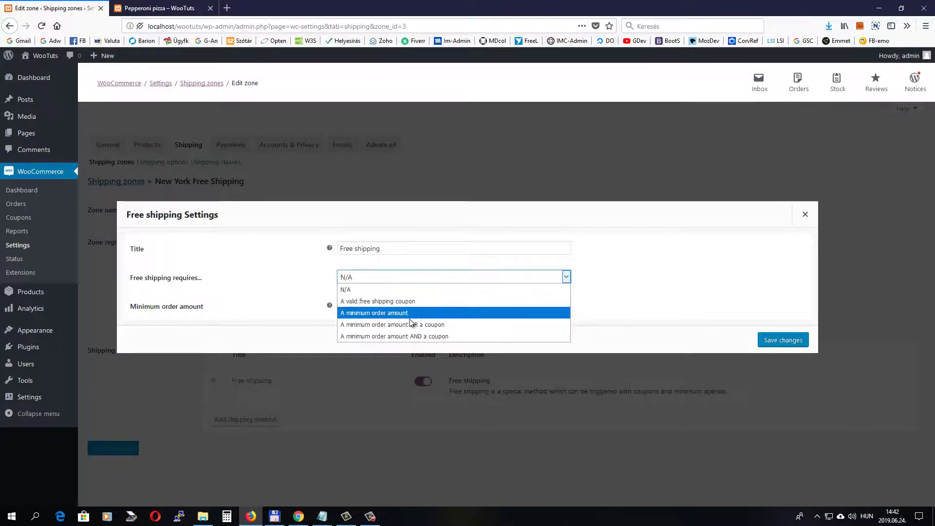
click(659, 291)
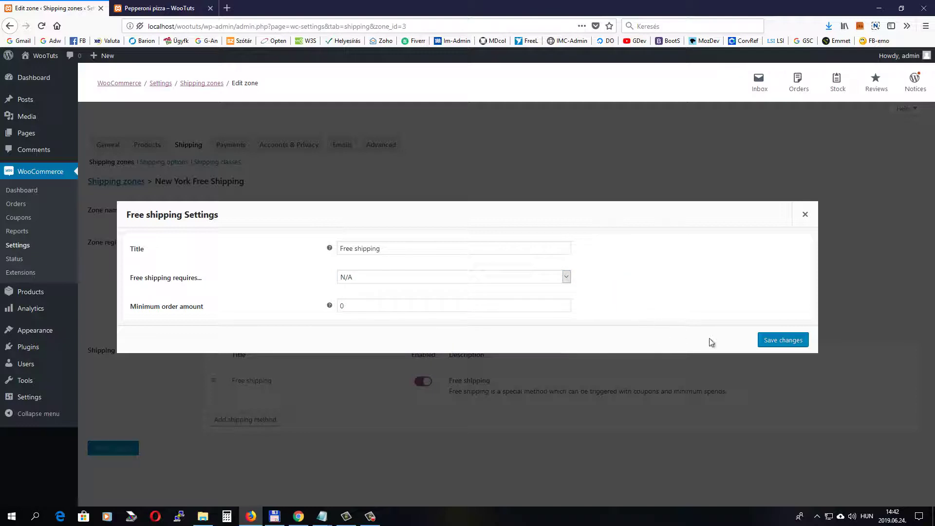
click(770, 339)
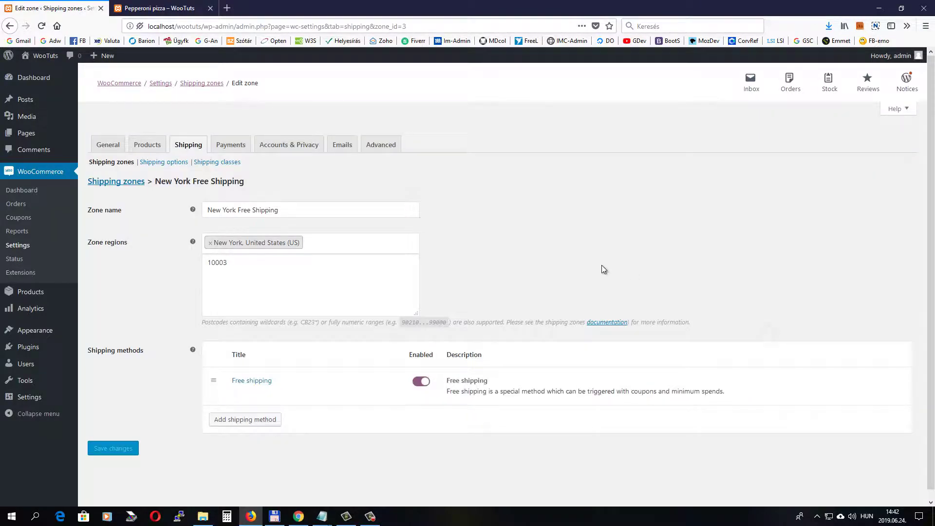
click(264, 488)
- Create and save a 'Brooklyn Shipping' zone covering New York, limited to ZIP 11233
click(119, 182)
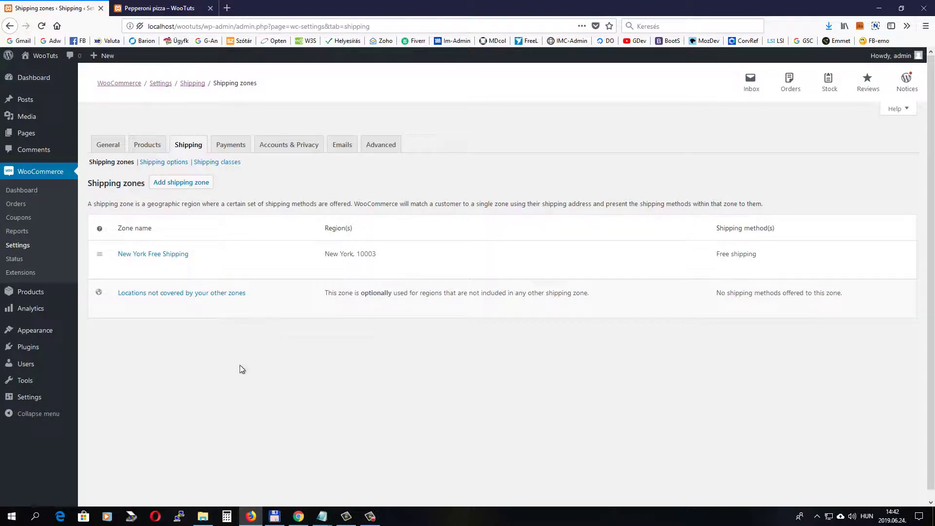
click(181, 182)
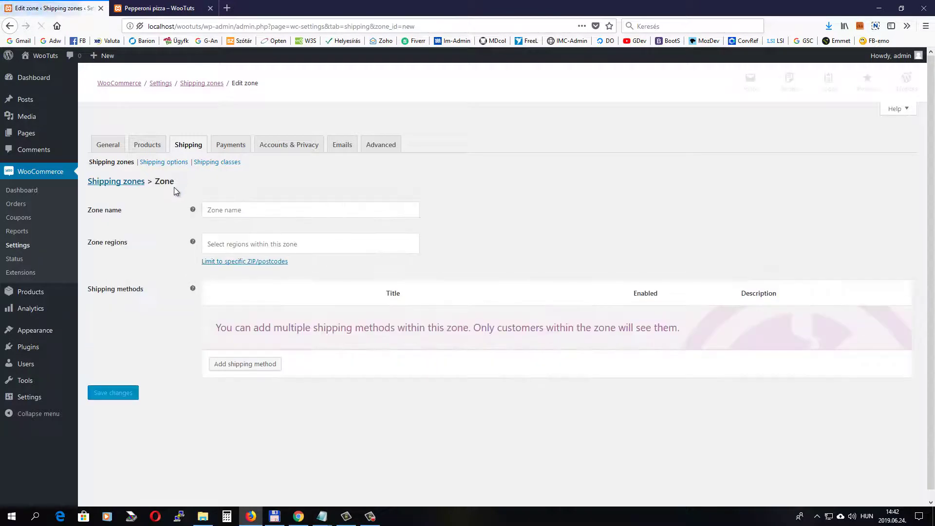
click(220, 211)
text(Brooklyn Shipping)
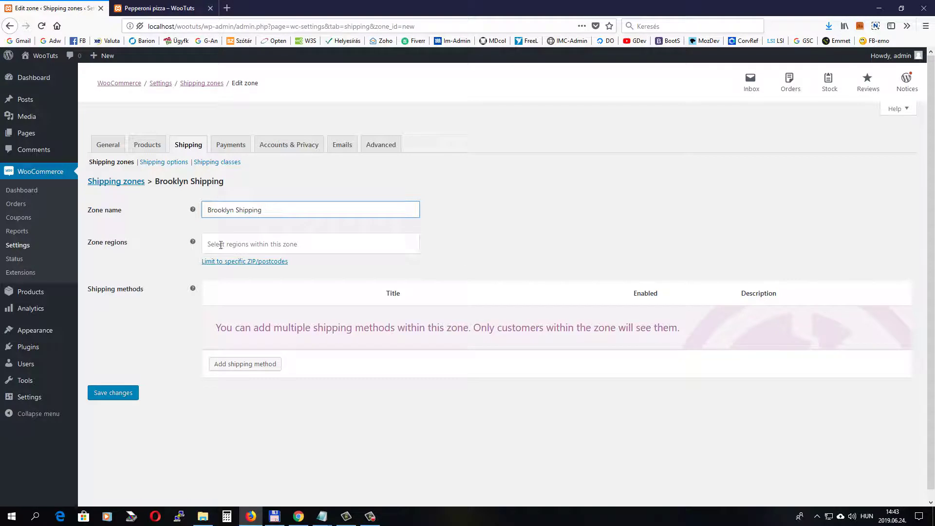
click(243, 243)
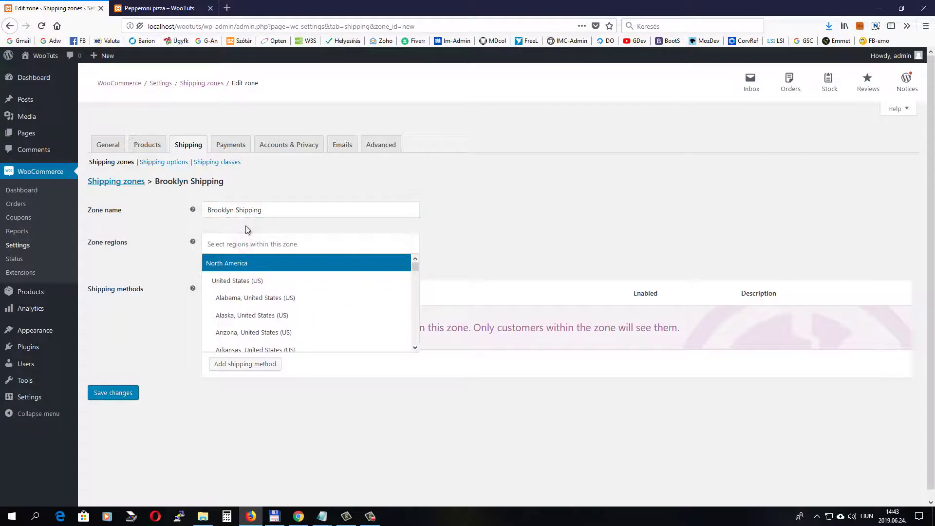
text(New)
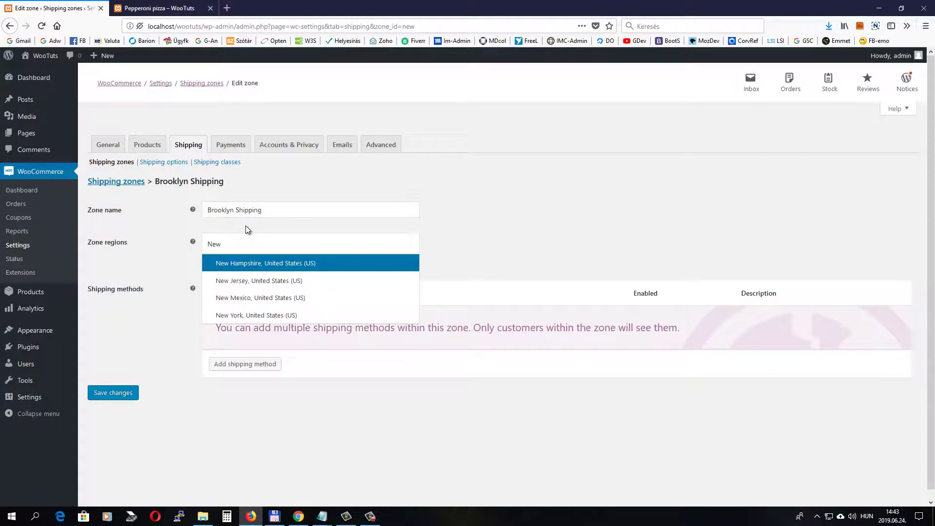
click(286, 315)
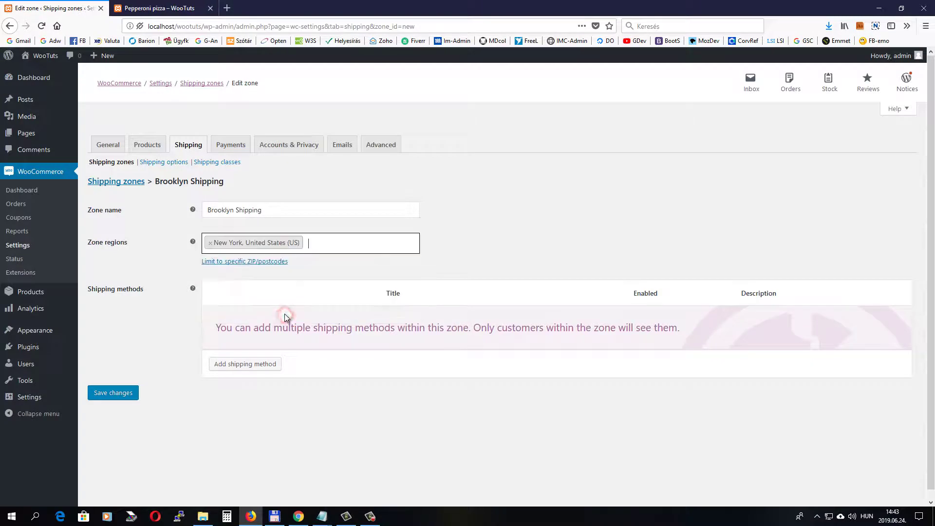
click(239, 262)
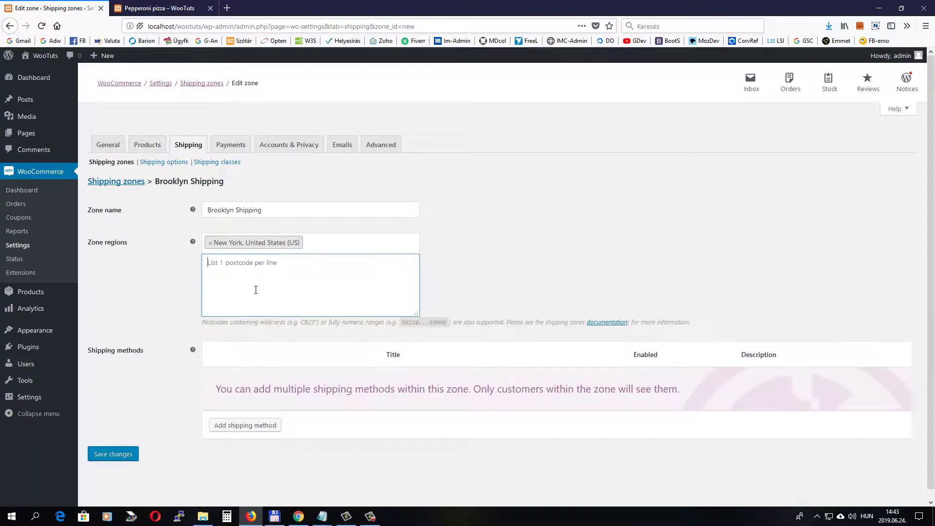
text(11233)
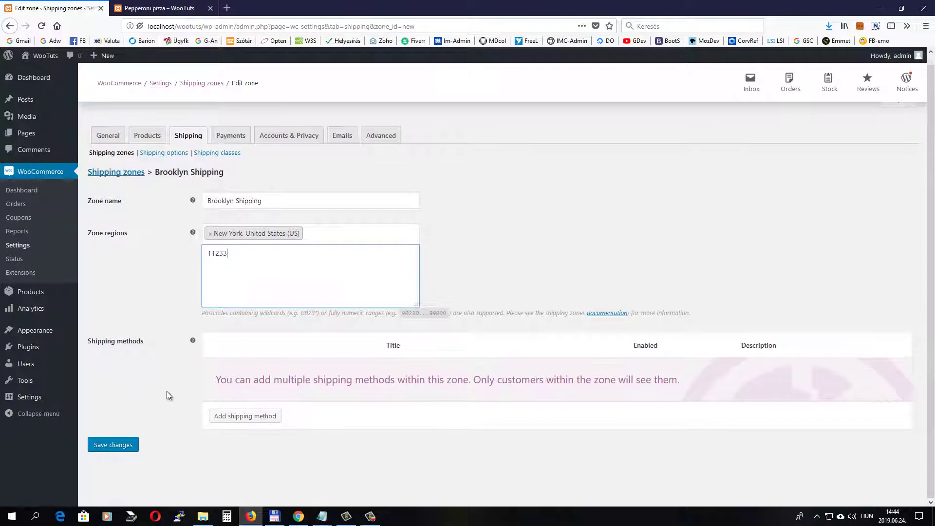
click(134, 445)
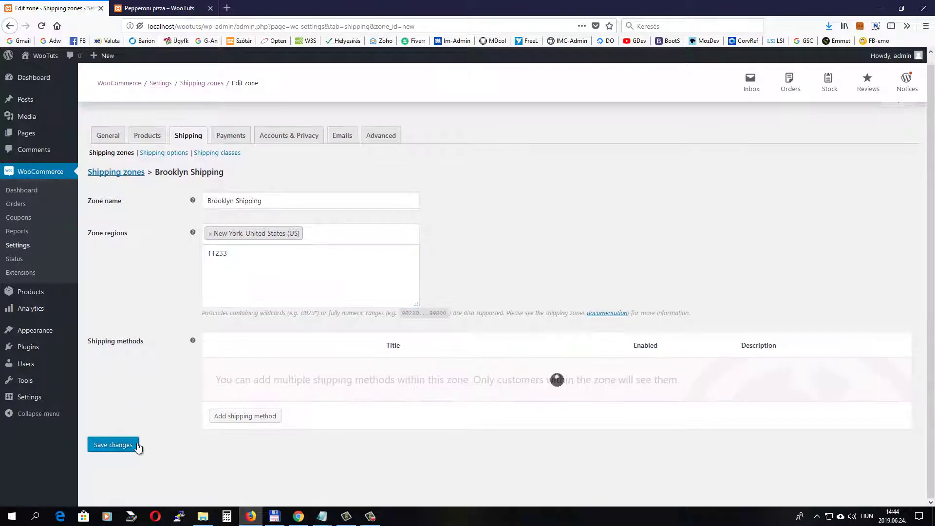
- Add a Flat rate method to Brooklyn Shipping with cost 2 and tax status None
click(262, 416)
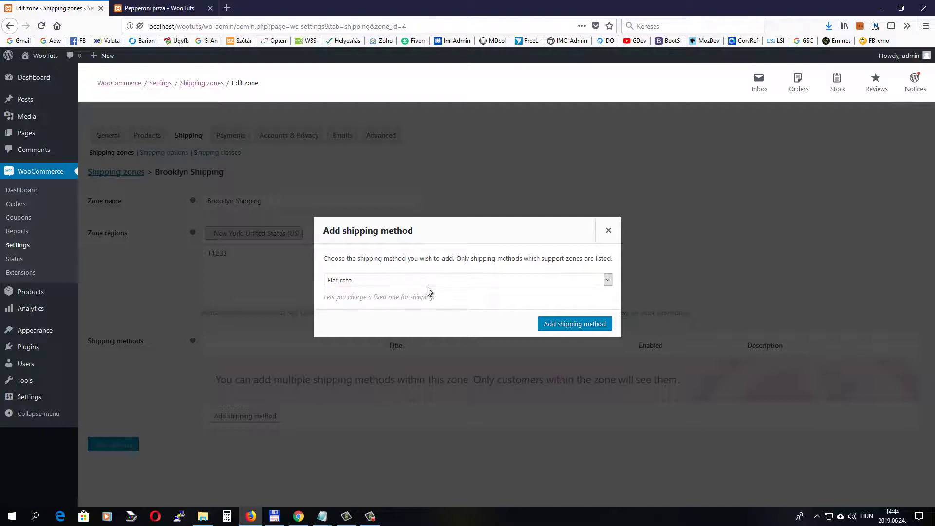
click(584, 324)
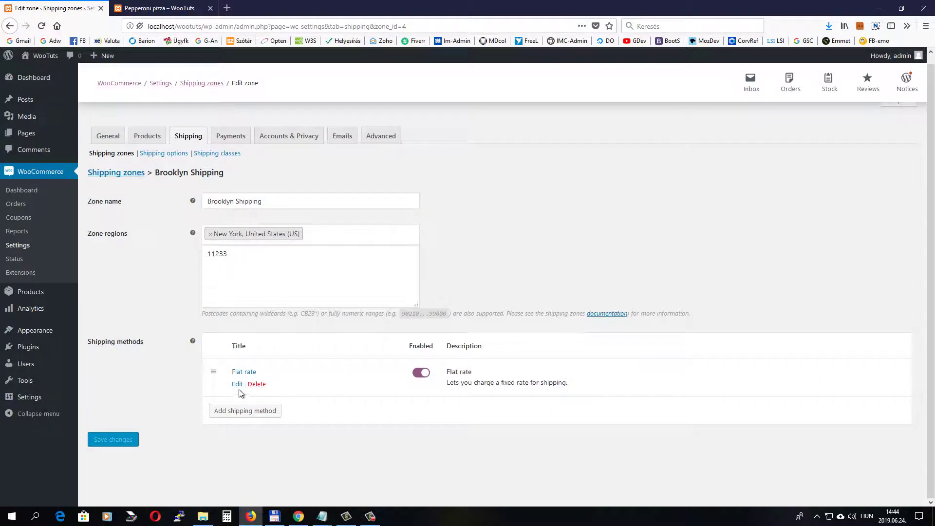
click(237, 385)
double_click(359, 306)
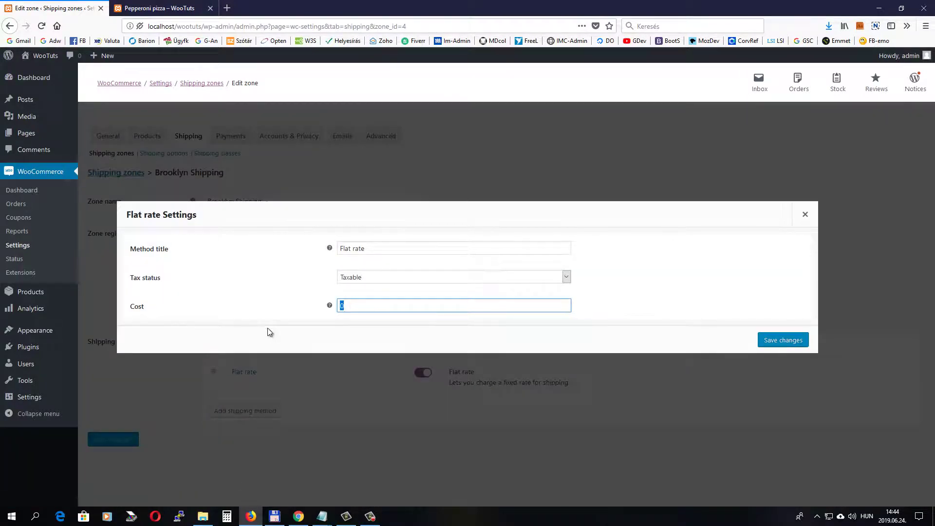
text(2)
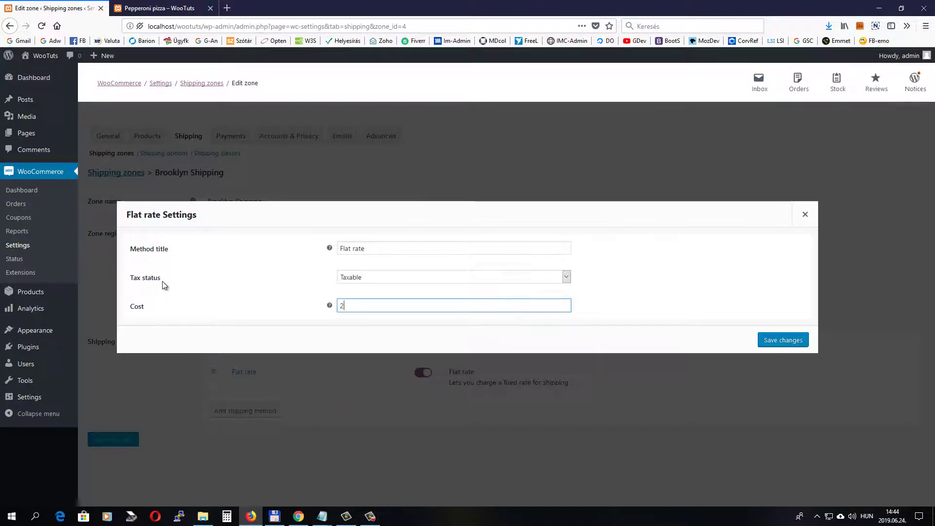
click(386, 278)
click(366, 299)
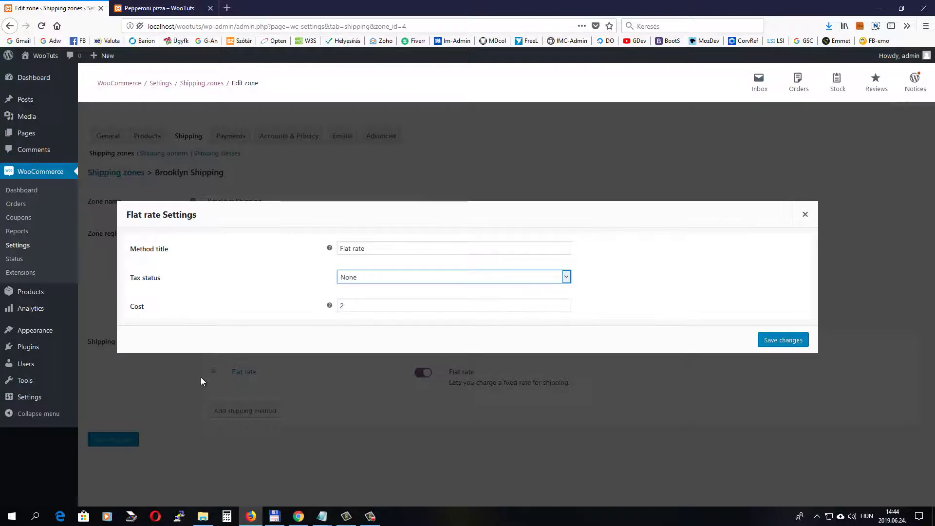
click(783, 340)
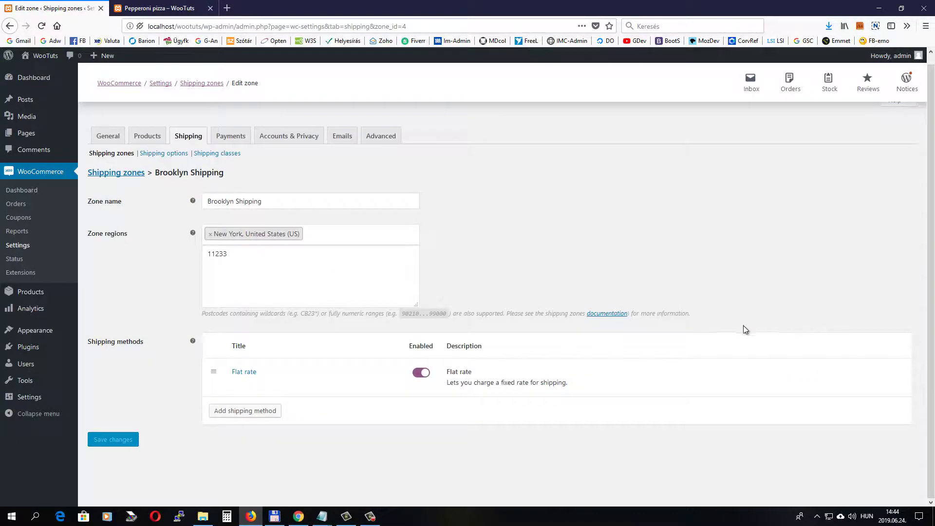
- Add one Pepperoni pizza ($29.00) to the cart and view the cart totals
click(299, 517)
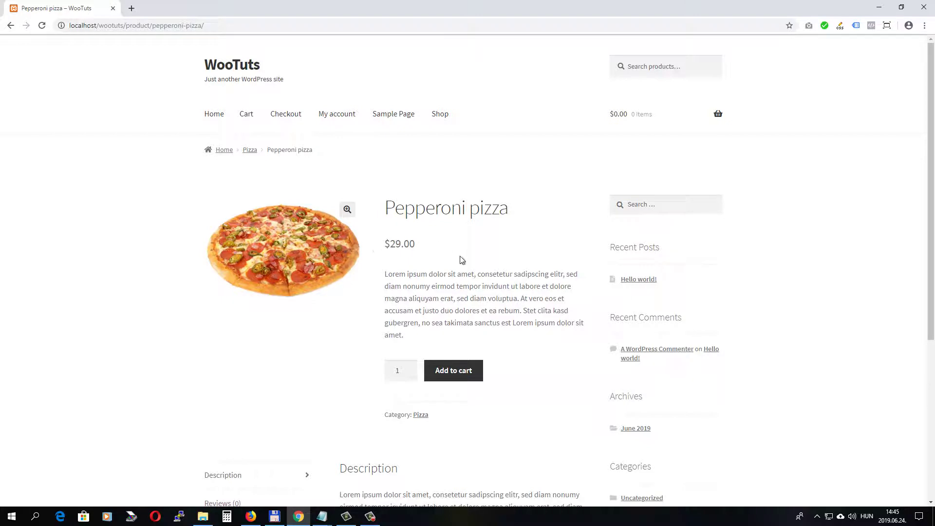
click(456, 373)
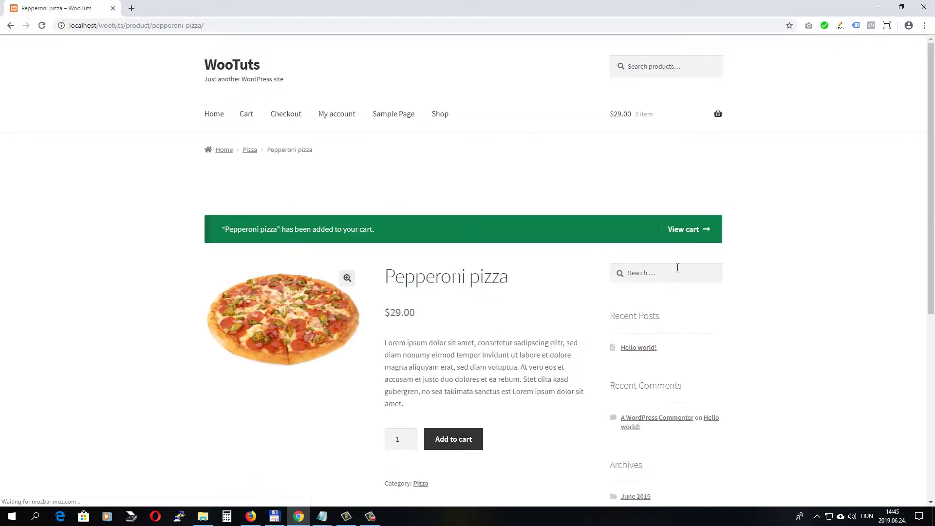
click(687, 229)
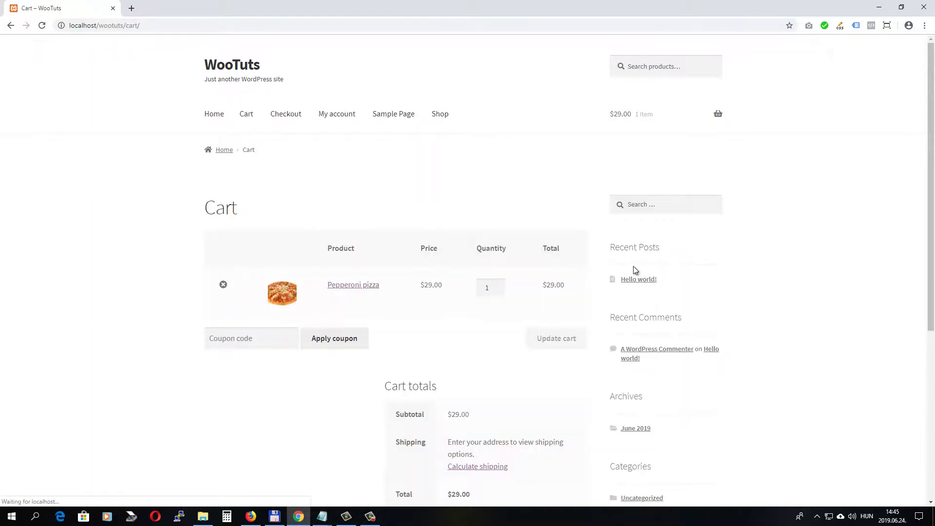
scroll(530, 200, down, 2)
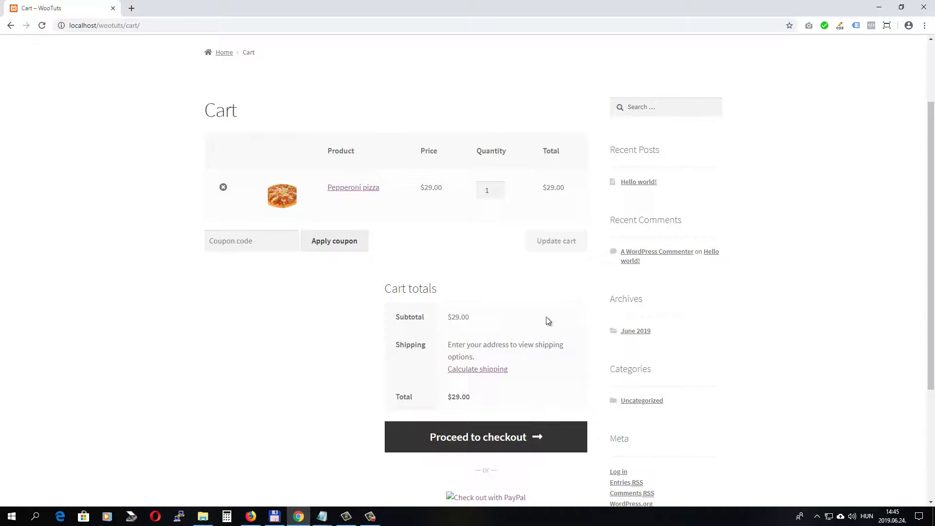
- Calculate cart shipping for New York, ZIP 10003, showing Free shipping with total $29.00
click(489, 373)
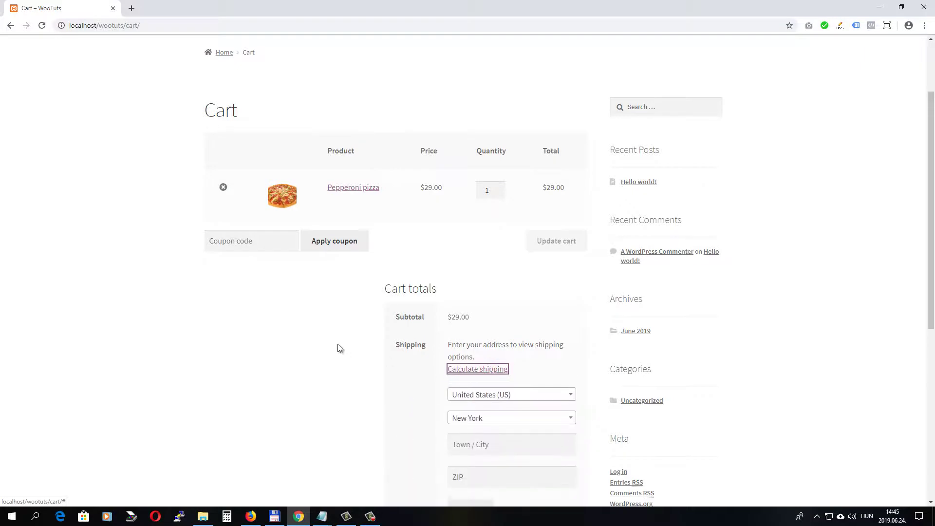
scroll(479, 351, down, 2)
click(479, 351)
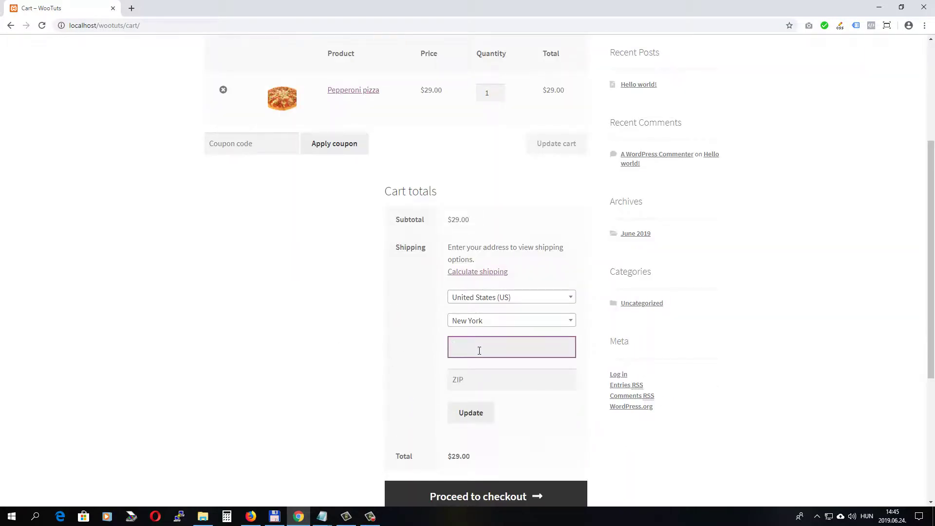
text(New York)
click(474, 378)
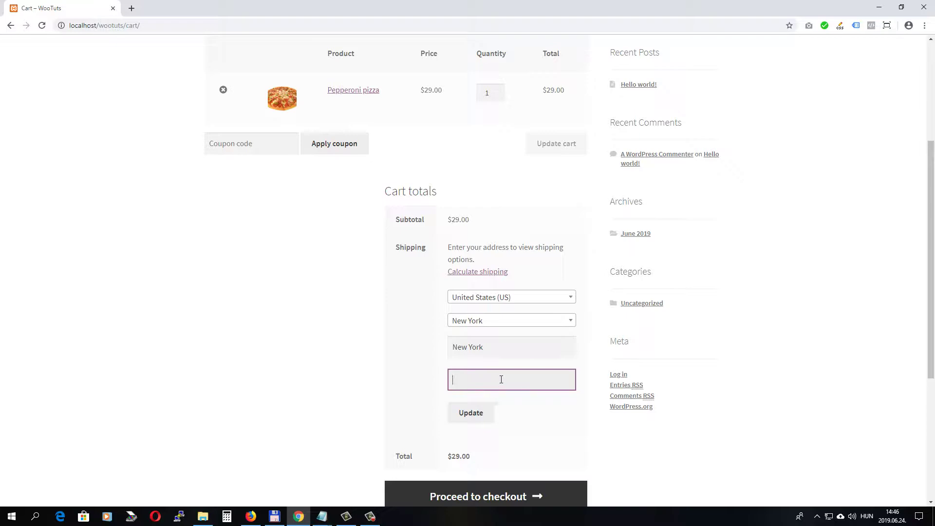
text(10003)
click(401, 386)
click(474, 413)
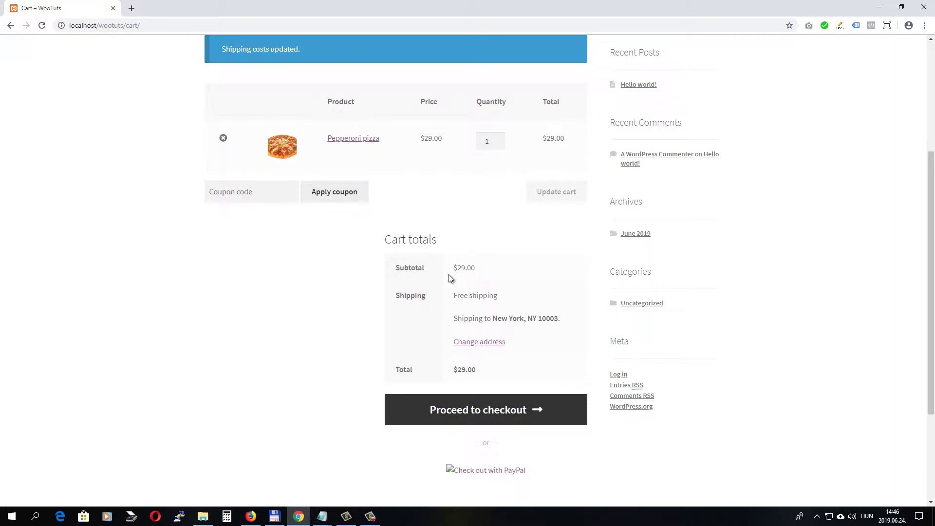
- Update the cart's shipping calculator to city Brooklyn and ZIP 11233 to recalculate totals
click(480, 341)
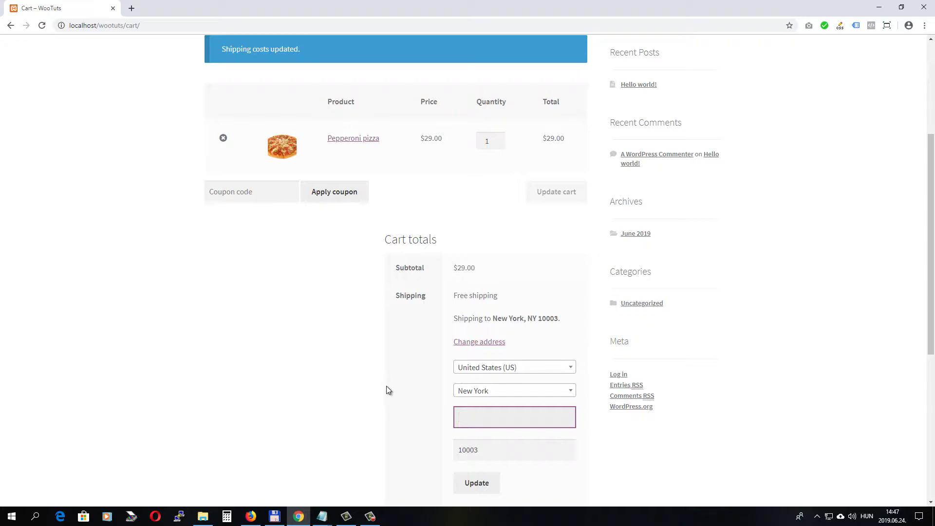
click(477, 419)
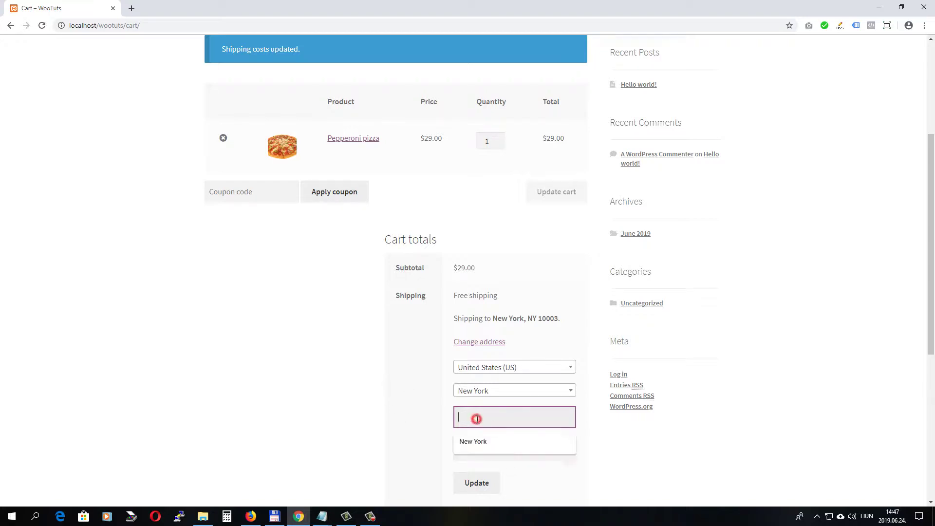
text(Brooklyn)
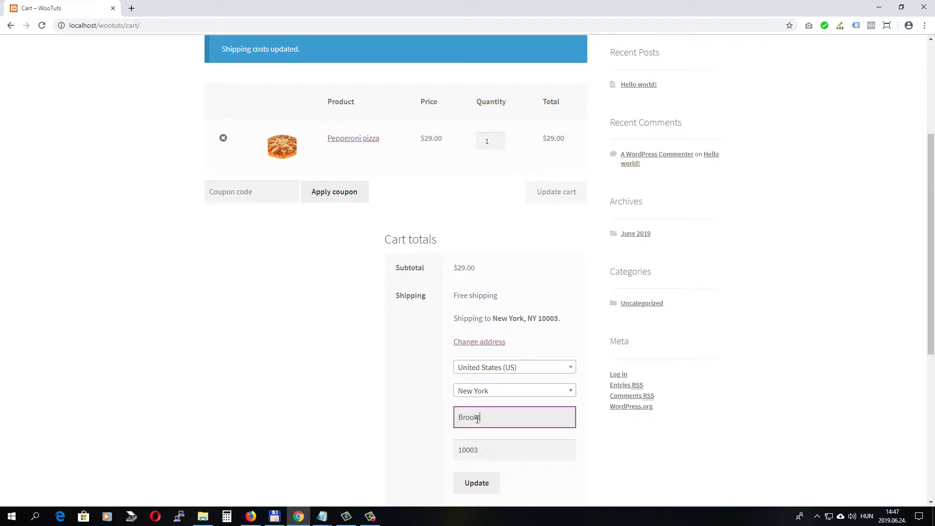
double_click(482, 448)
text(11233)
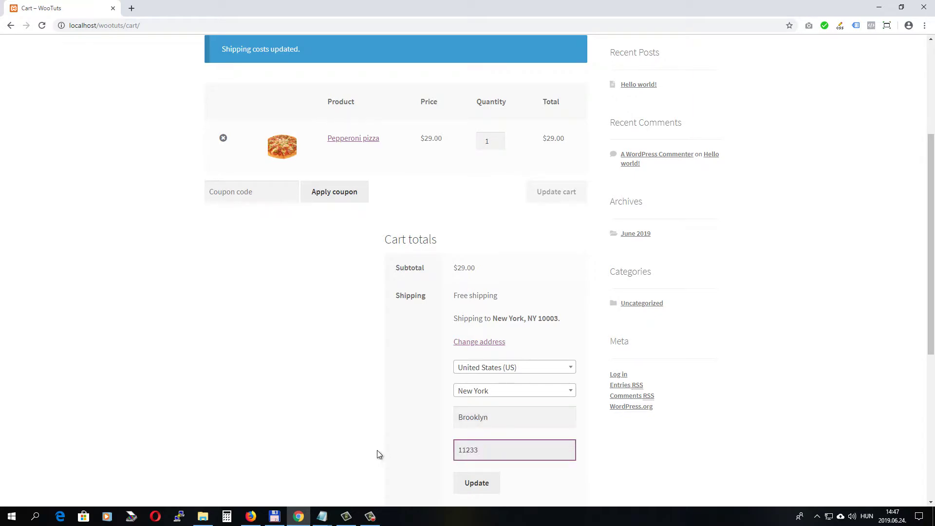
scroll(361, 453, down, 1)
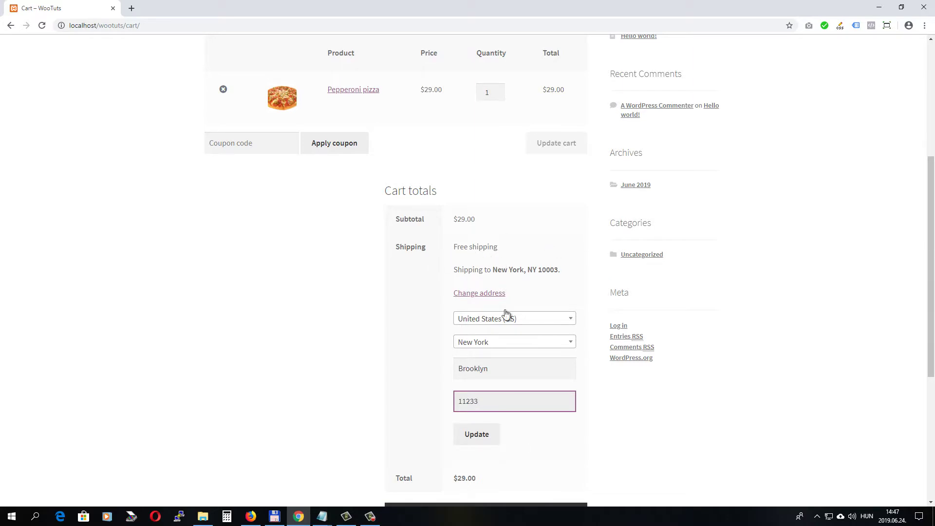
click(481, 433)
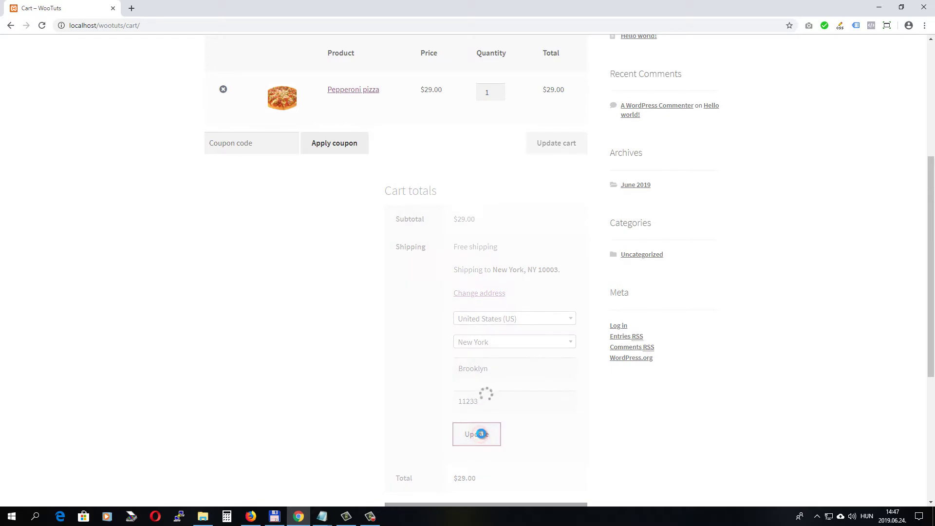